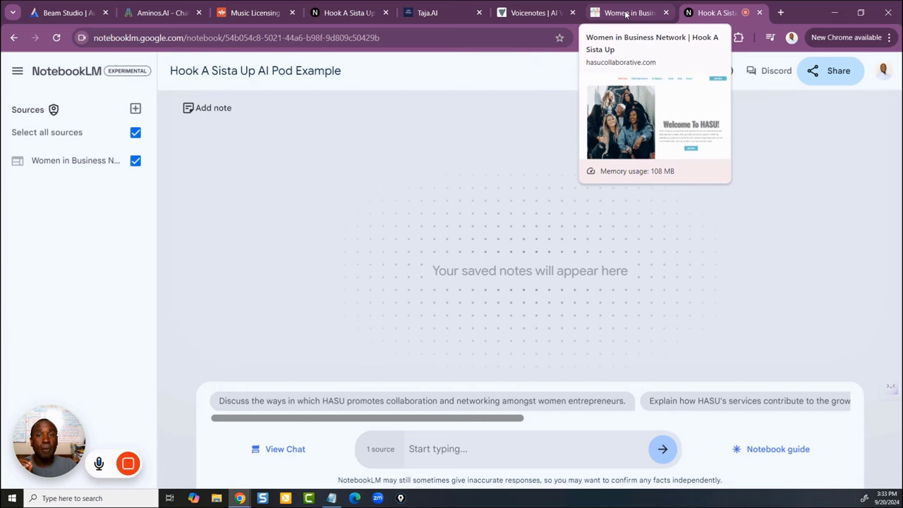
- Switch to the Hook A Sista Up website and view its homepage
click(626, 14)
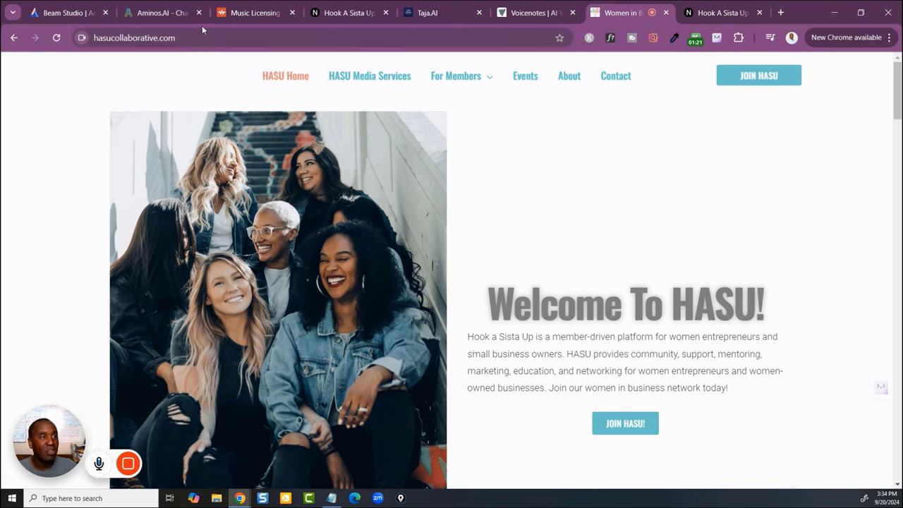
mouse_move(478, 79)
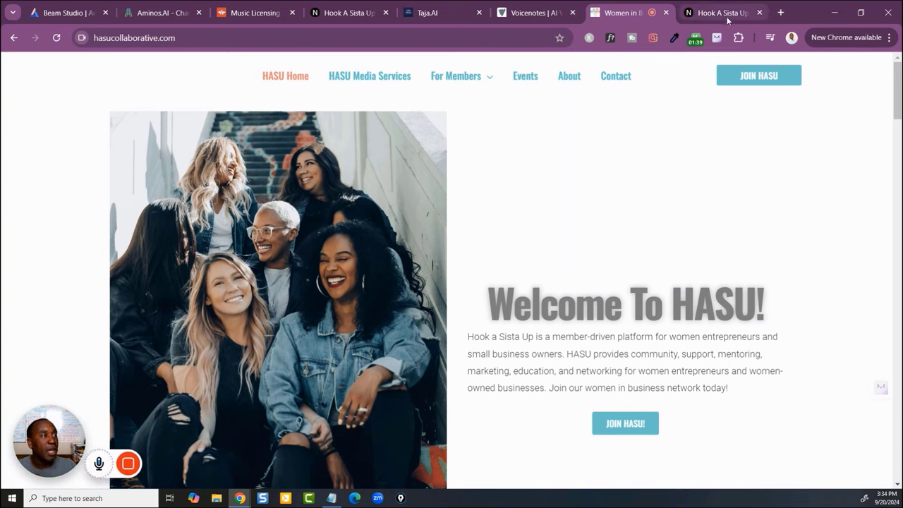
mouse_move(709, 15)
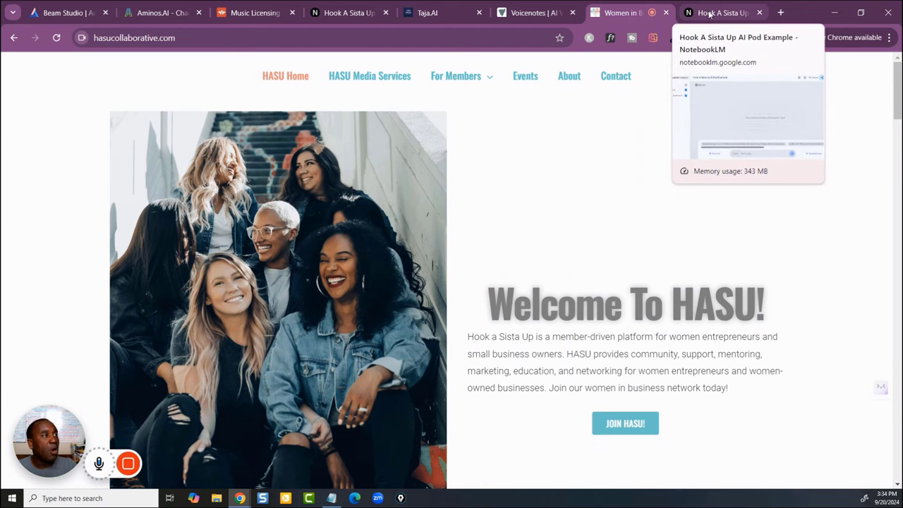
- Return to the Hook A Sista Up AI Pod Example notebook and view the Women in Business Network source's summary and key topics
click(710, 14)
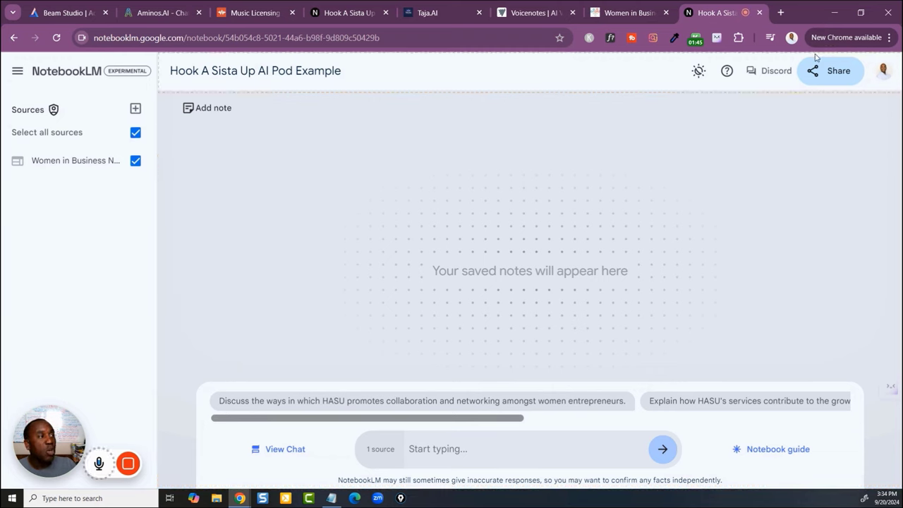
click(71, 162)
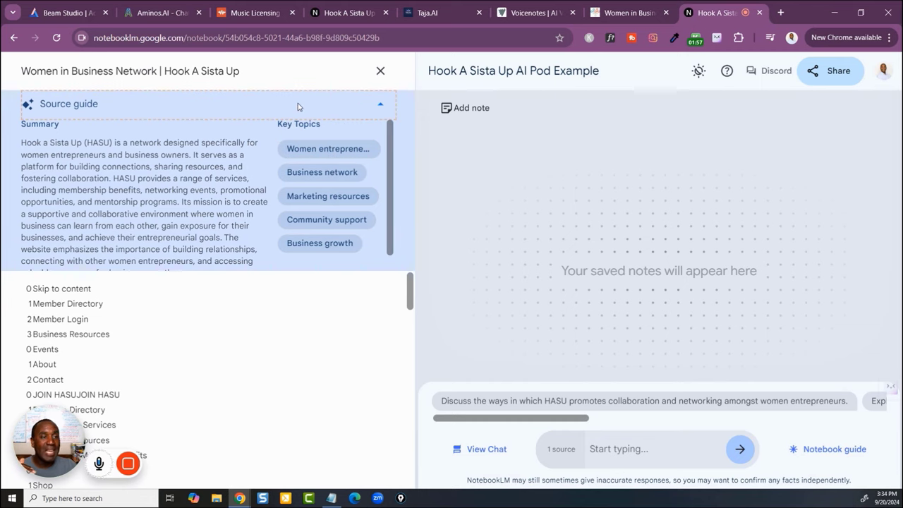
click(331, 150)
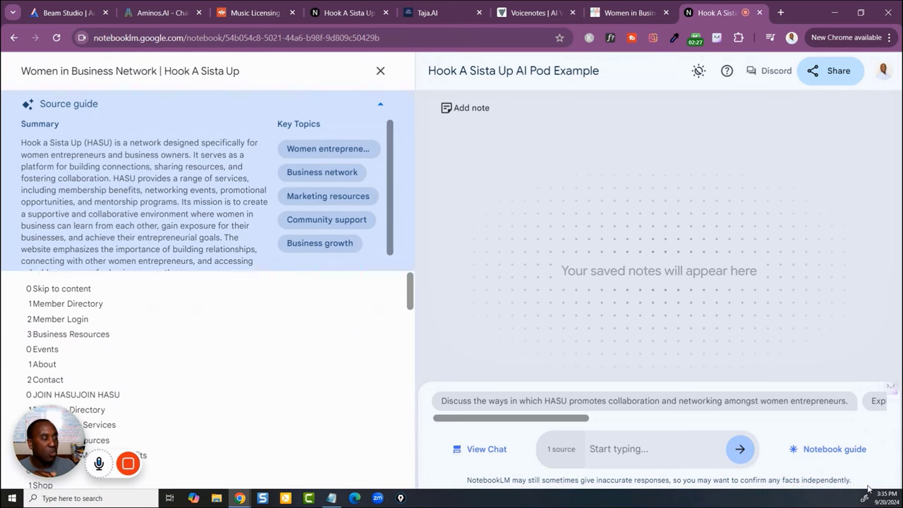
- Open the notebook guide and load its Audio Overview conversation
click(832, 450)
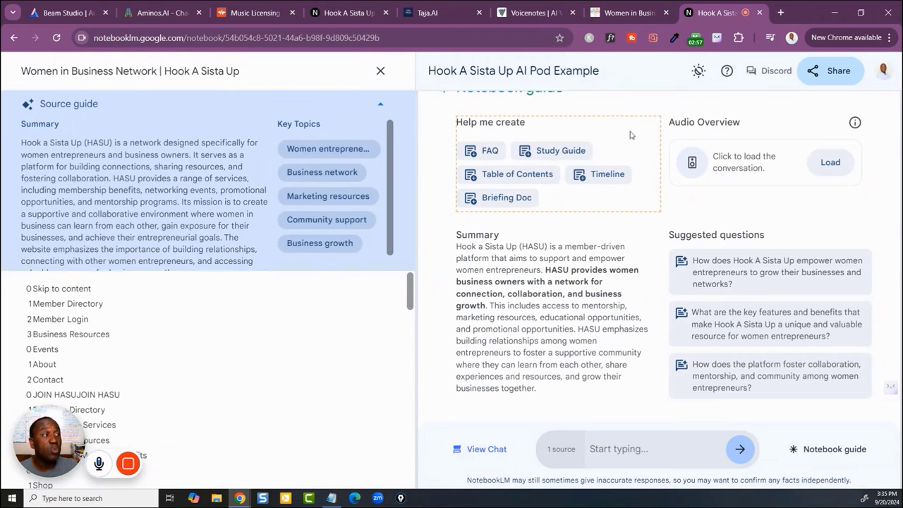
click(834, 164)
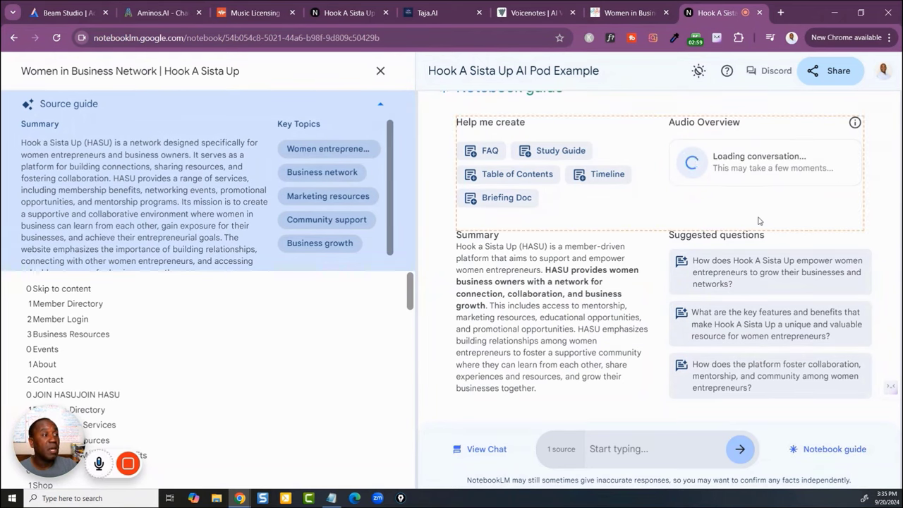
click(704, 272)
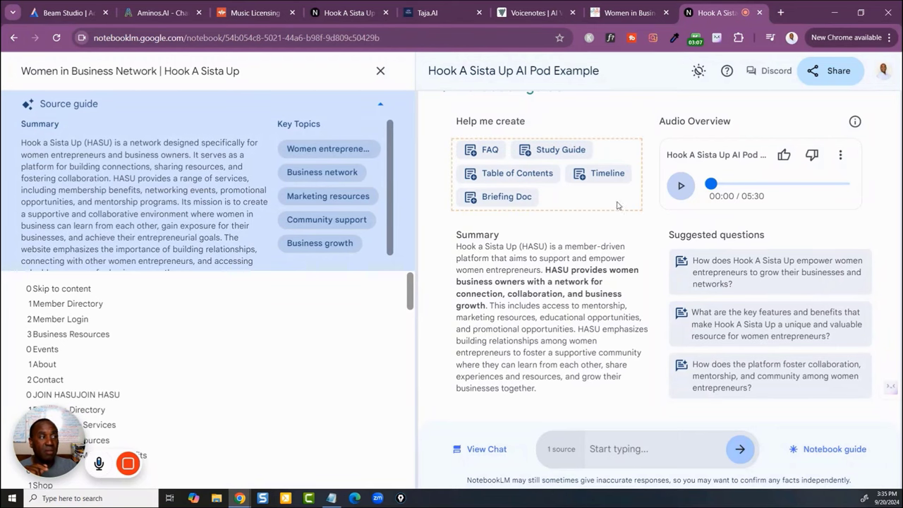
- Play two short excerpts from the start of the Audio Overview, pausing after each one
click(682, 187)
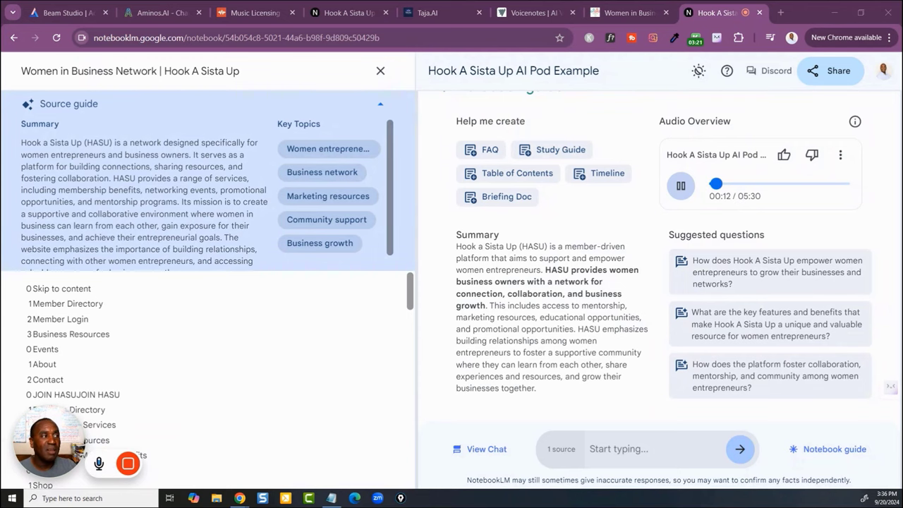
click(681, 186)
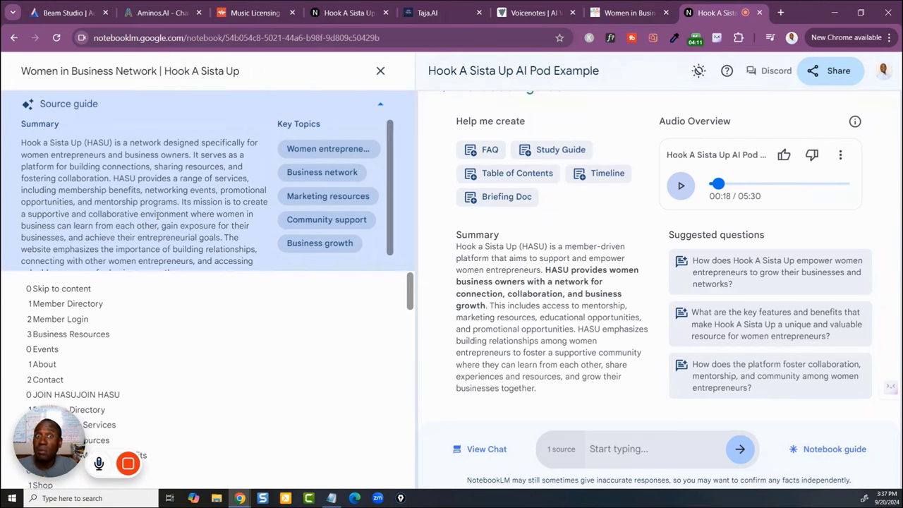
click(683, 185)
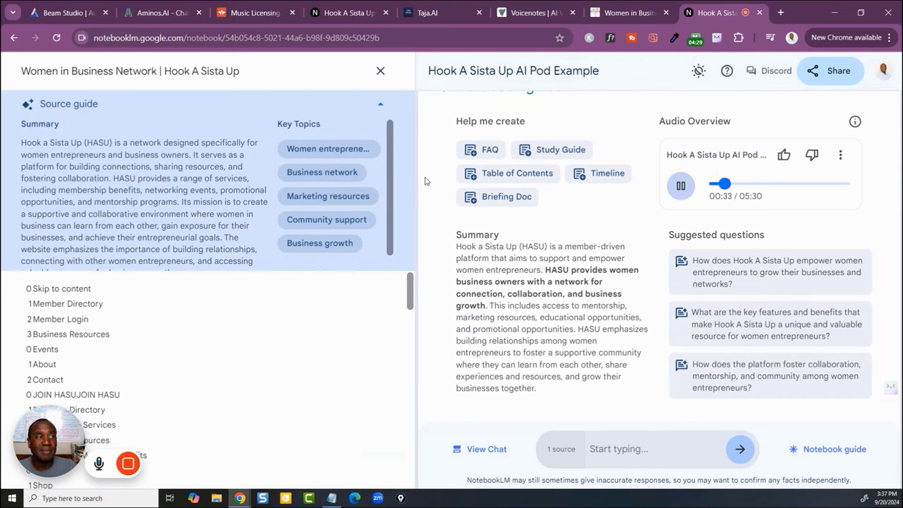
click(682, 188)
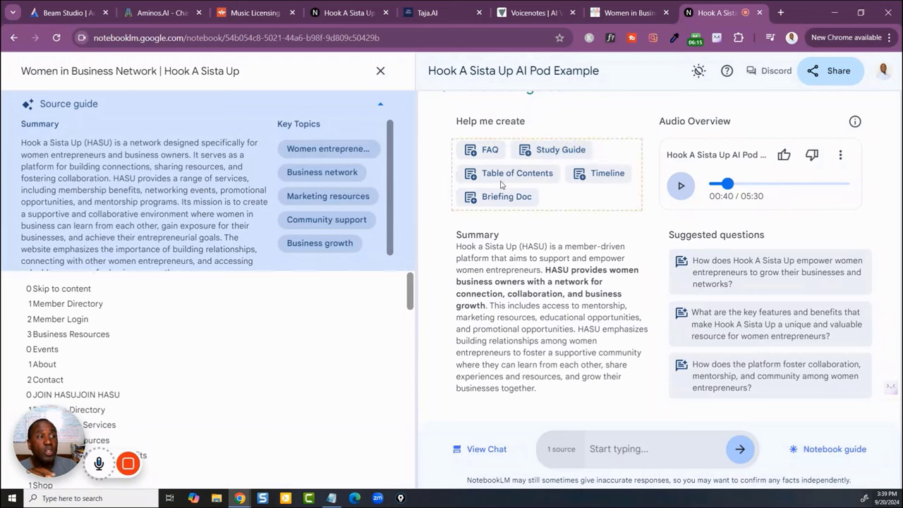
- Generate an FAQ note from the source, read its first questions and answers, and close the note
click(487, 152)
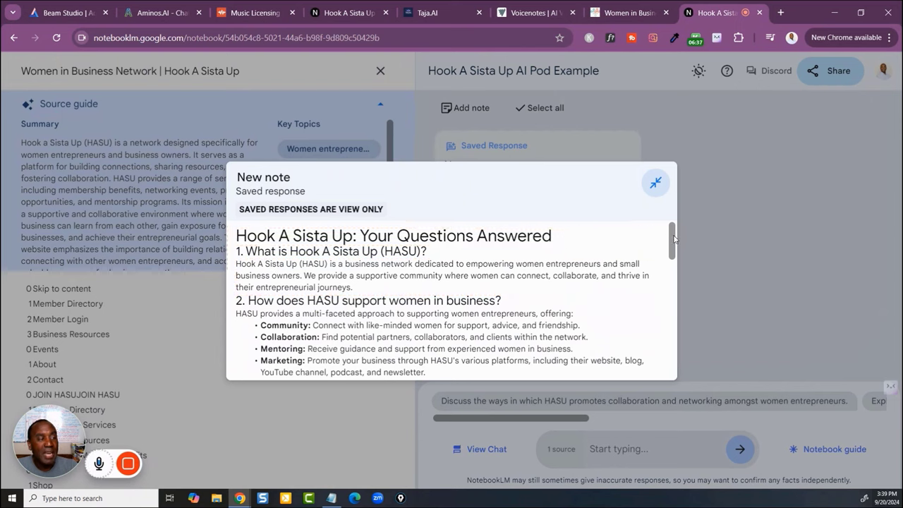
scroll(679, 244, down, 1)
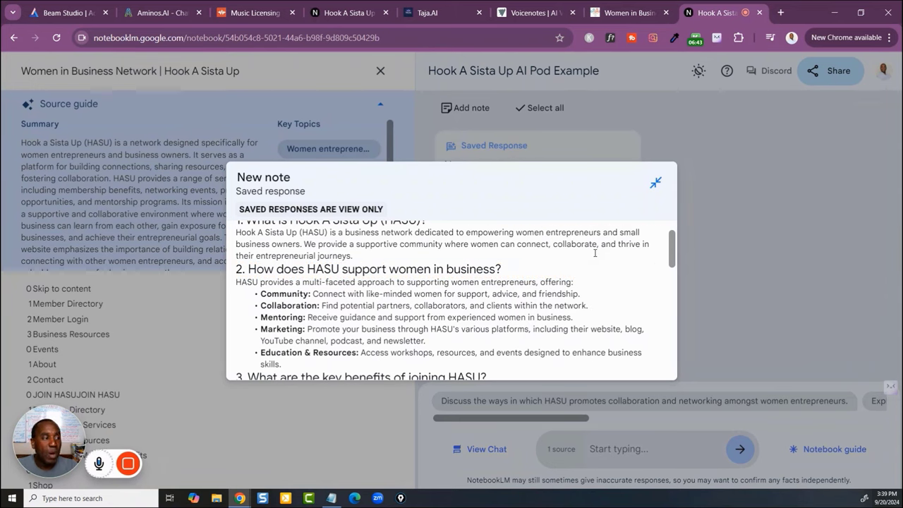
scroll(668, 250, down, 4)
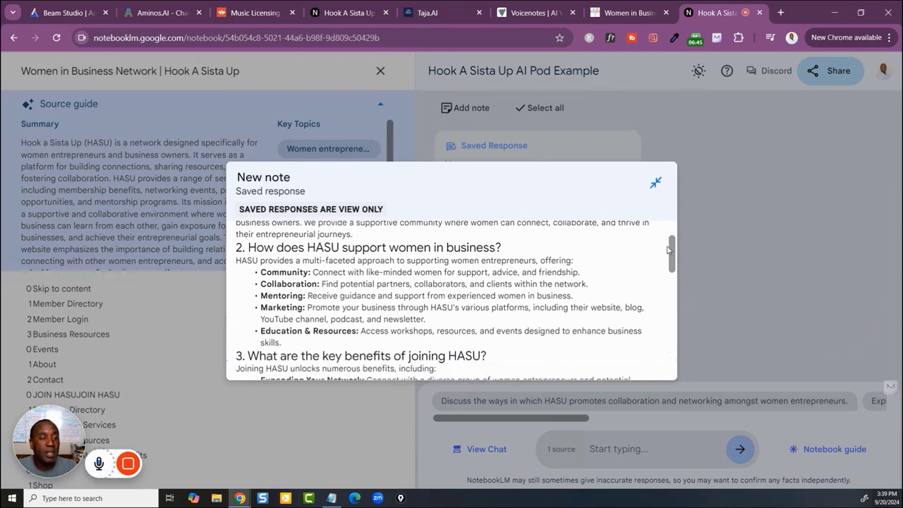
scroll(668, 250, up, 4)
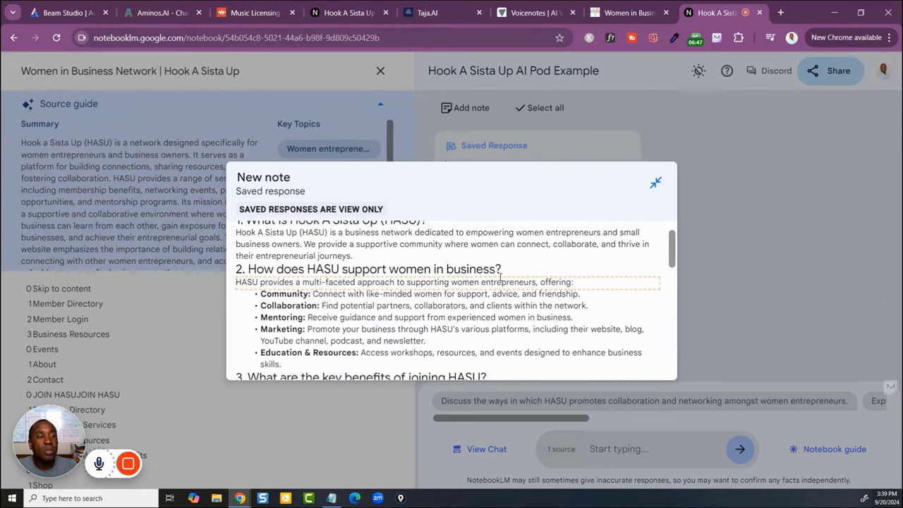
scroll(327, 305, down, 2)
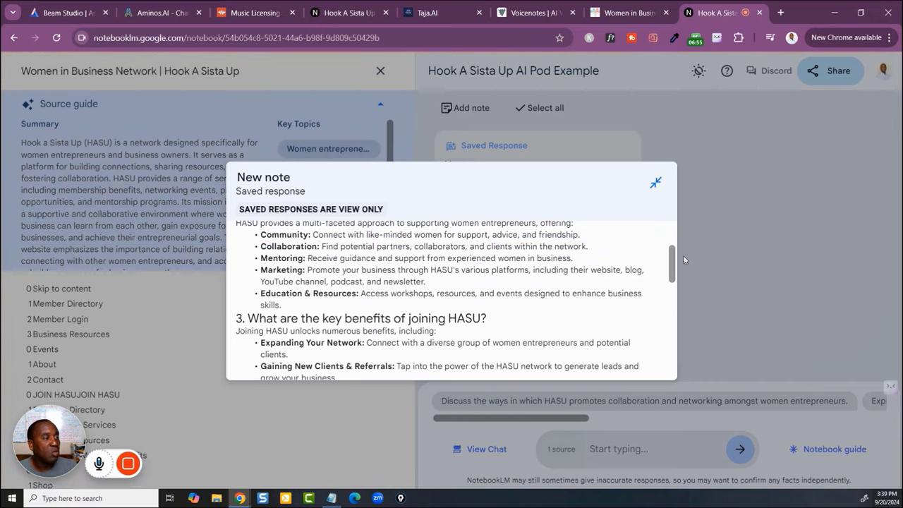
click(655, 182)
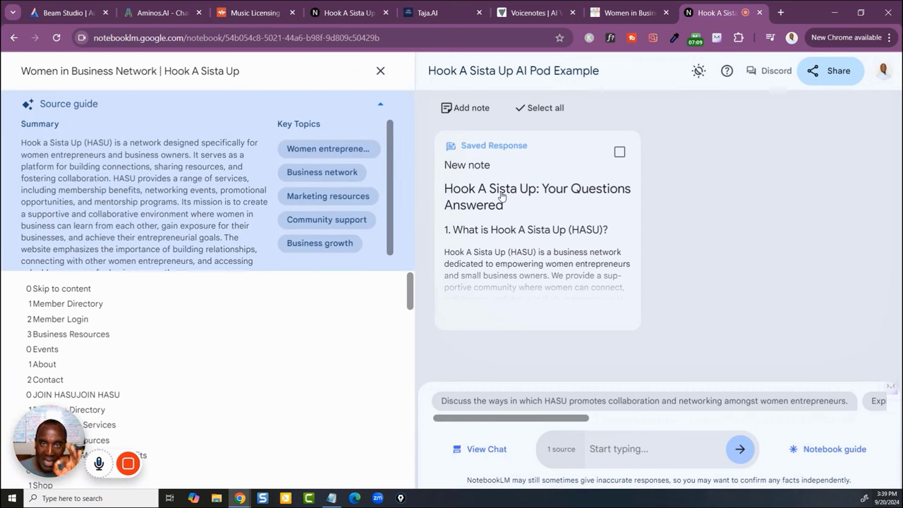
- Generate a Table of Contents note from the notebook guide, read through its homepage sections, and close it
click(829, 453)
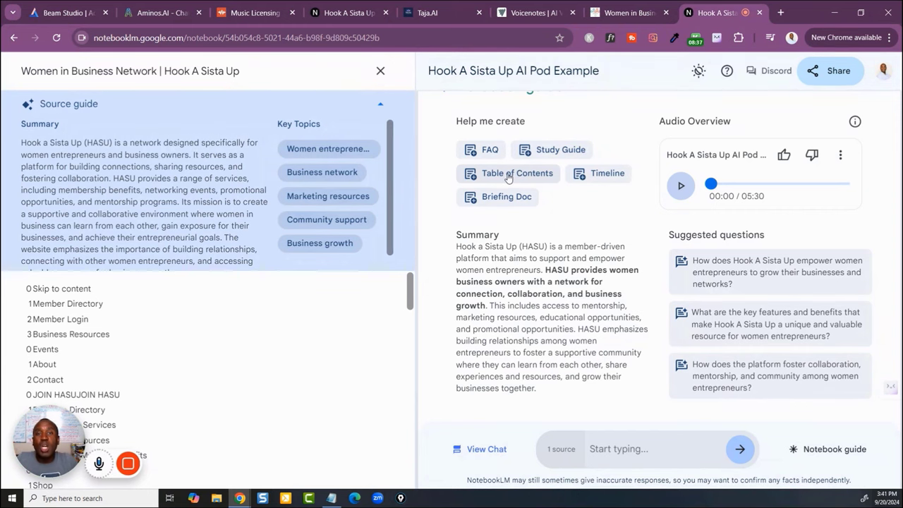
click(508, 178)
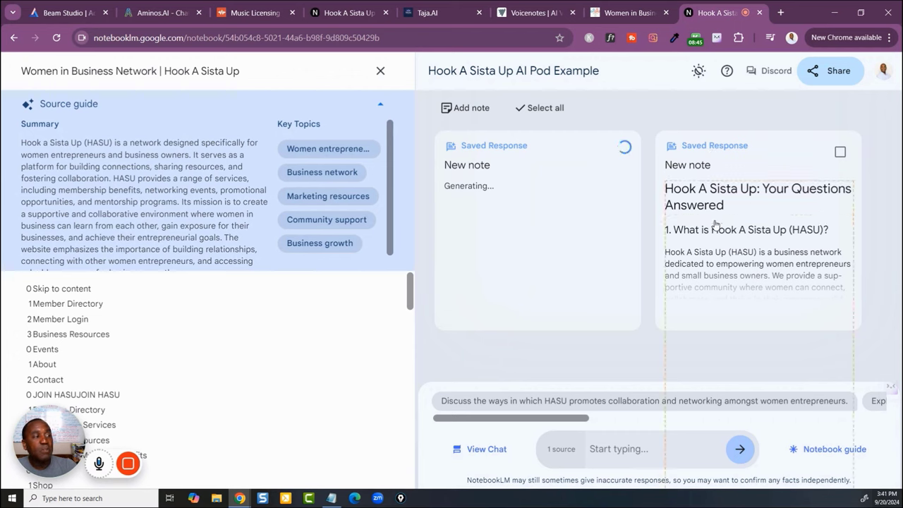
click(537, 211)
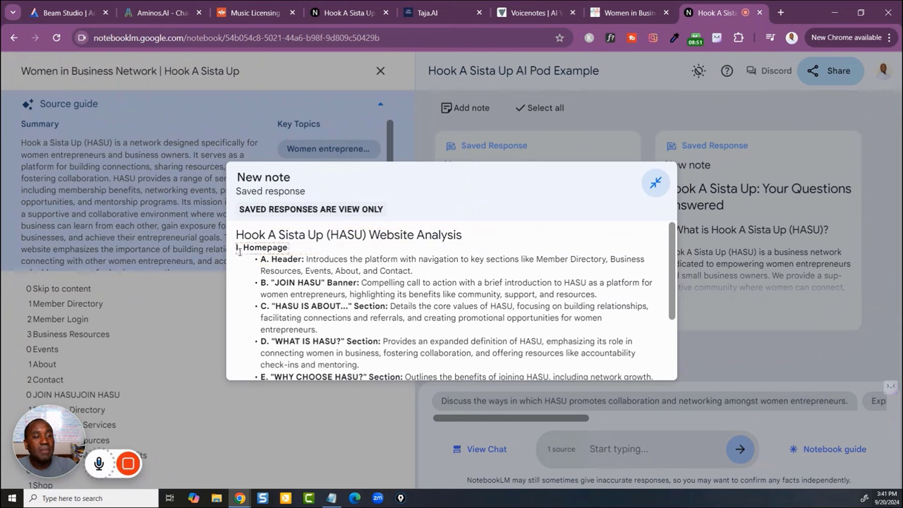
scroll(312, 276, down, 1)
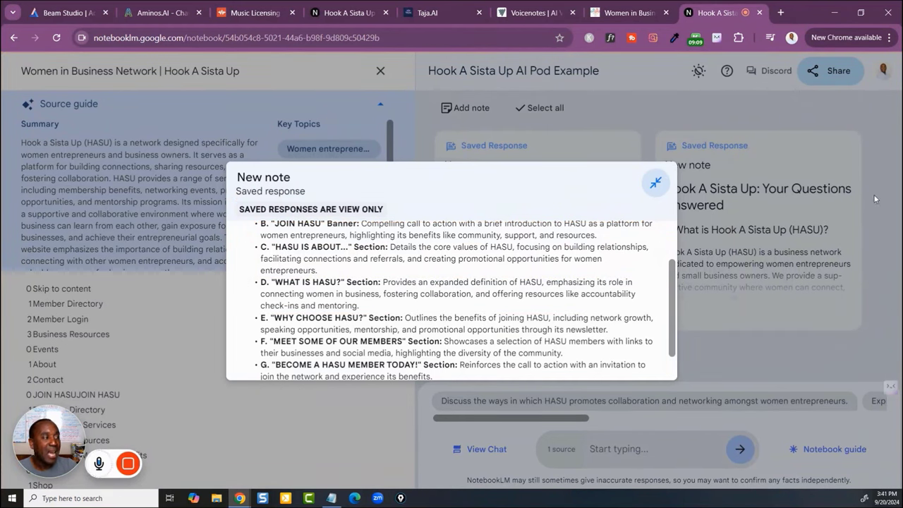
click(656, 183)
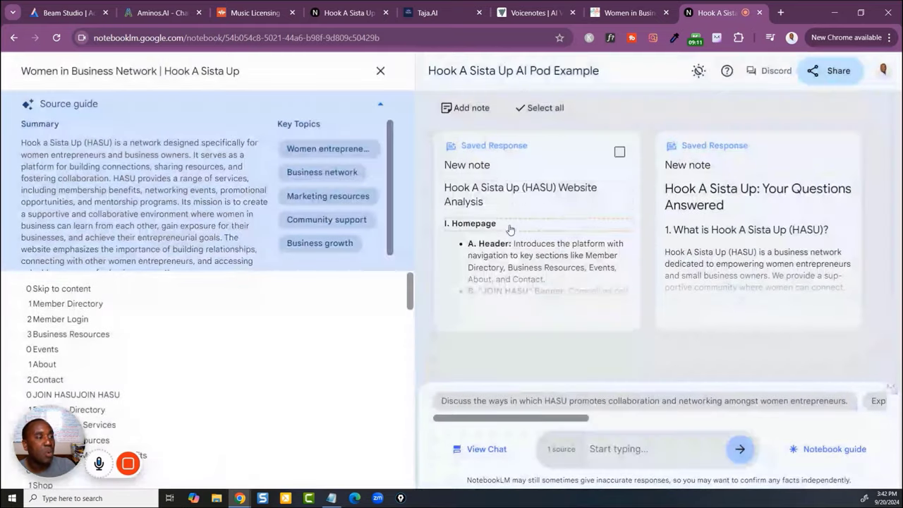
- Generate a Briefing Doc note from the notebook guide, open it to view the introduction, and close it
click(811, 450)
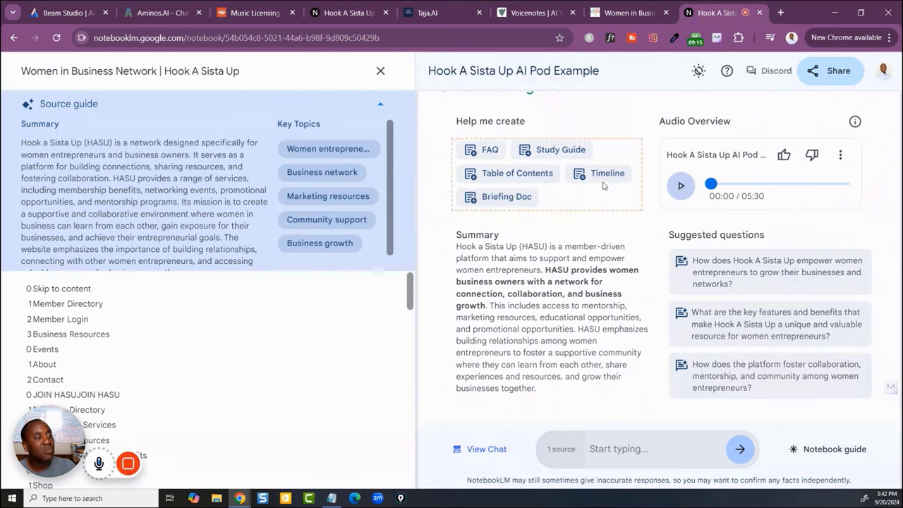
click(498, 197)
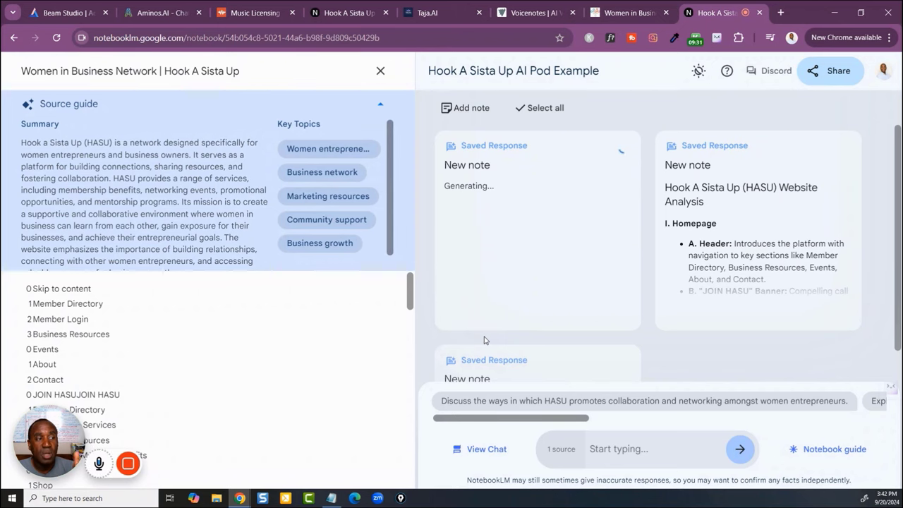
click(485, 333)
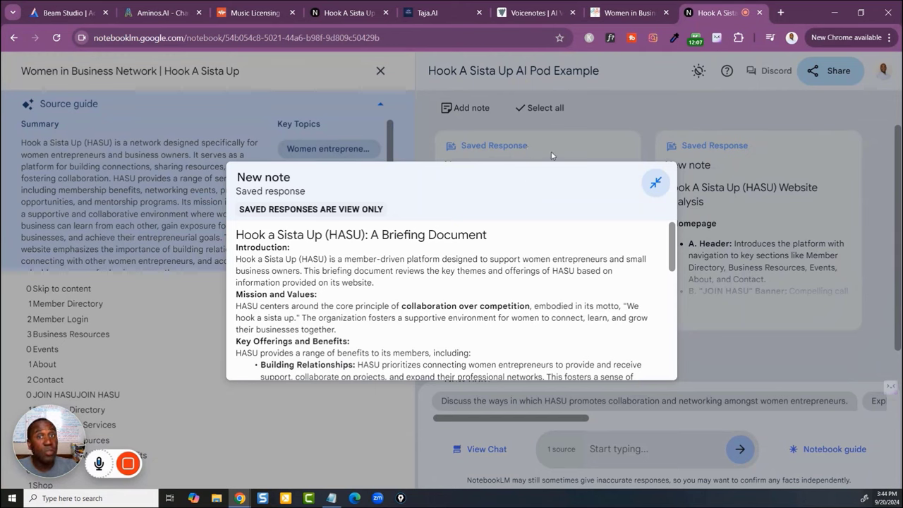
click(674, 112)
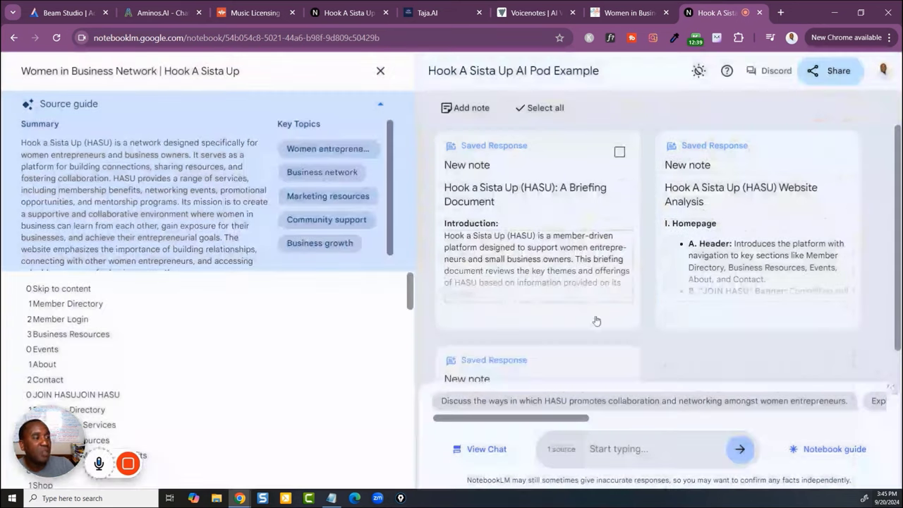
- Generate a Timeline note from the notebook guide, read it through to the end of the cast of characters, and close it
click(818, 451)
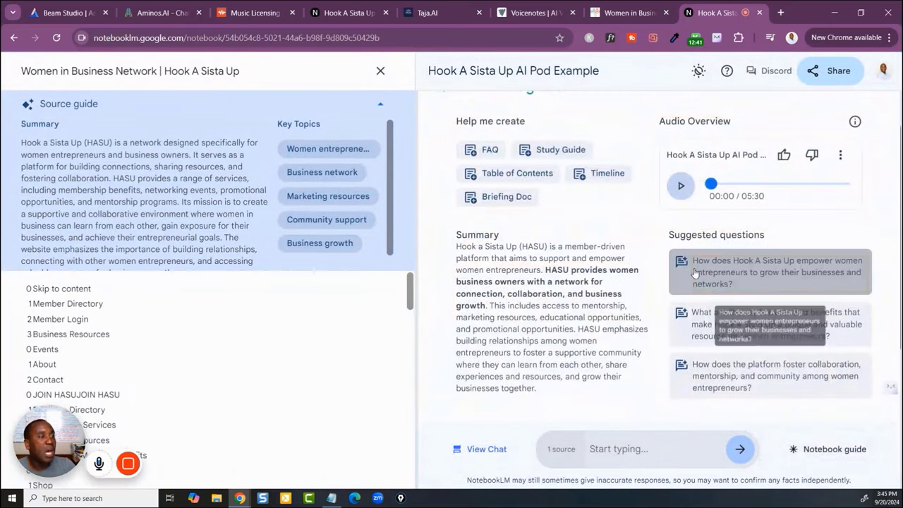
click(607, 174)
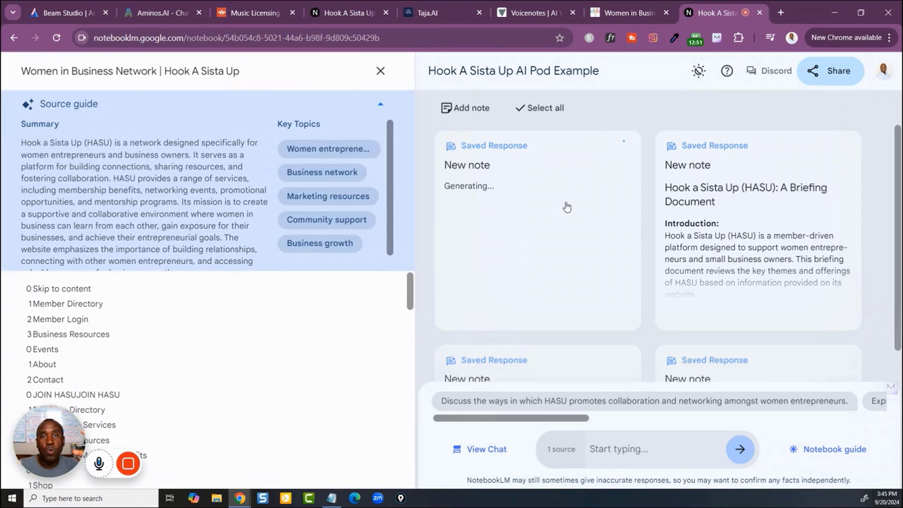
click(566, 206)
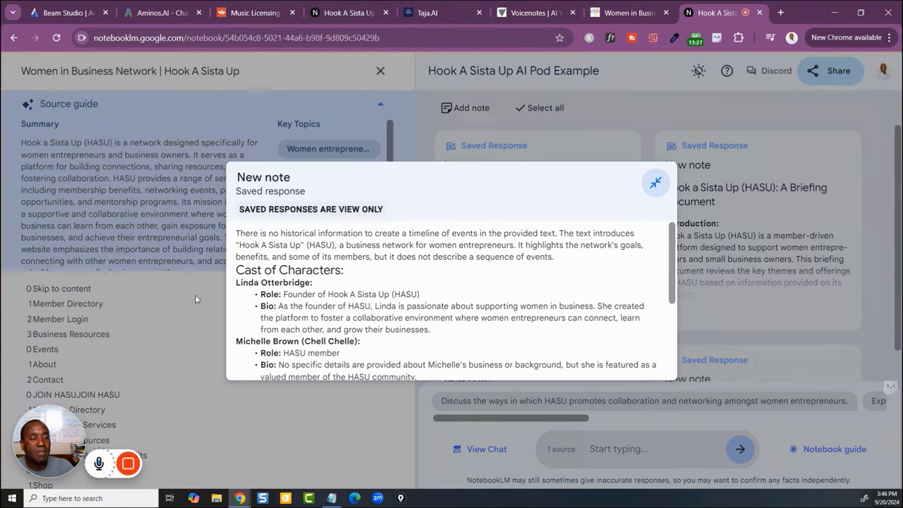
scroll(289, 307, down, 3)
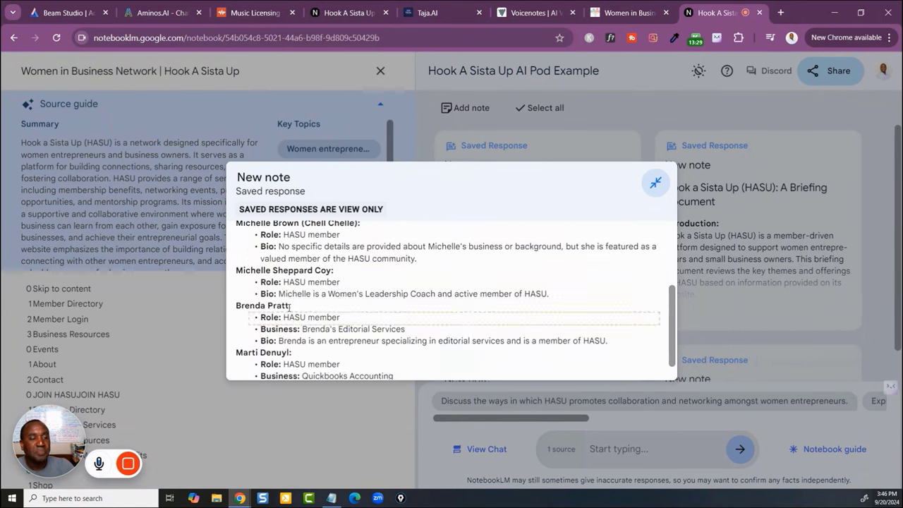
scroll(293, 265, down, 1)
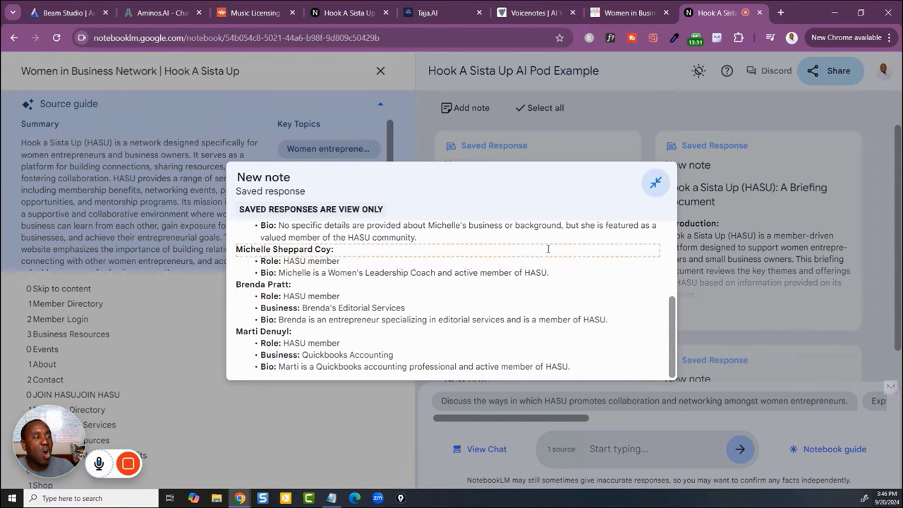
click(715, 105)
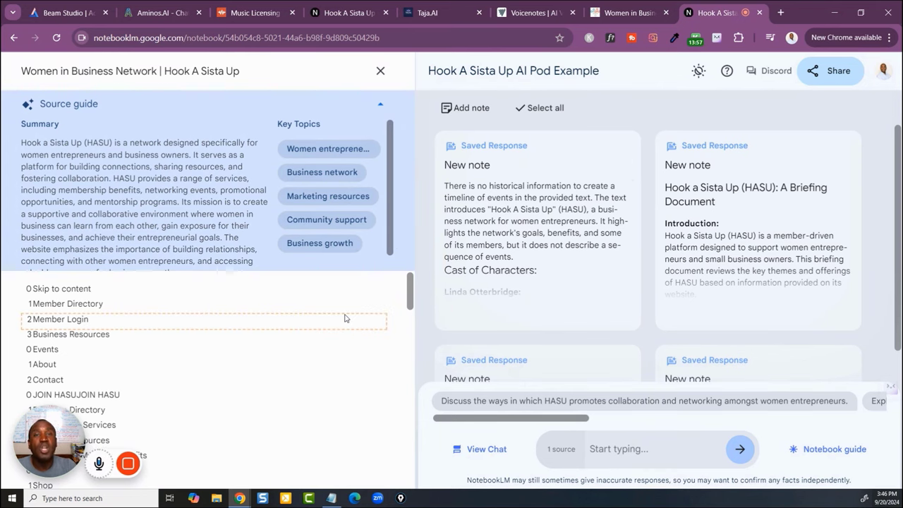
mouse_move(122, 465)
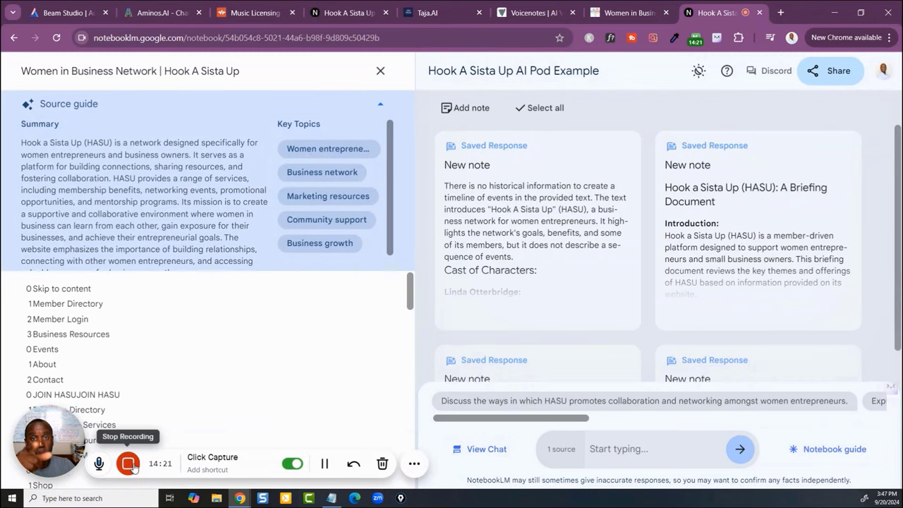
click(125, 458)
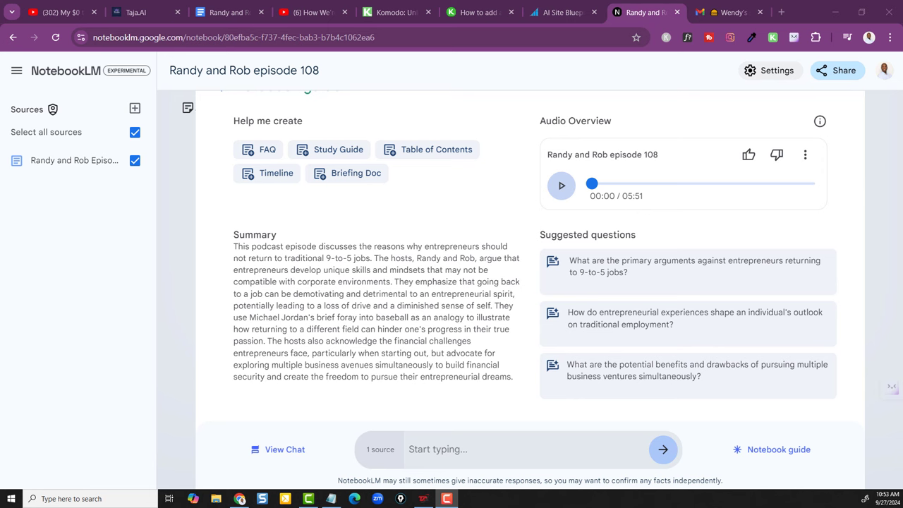
- Play the opening of the audio overview in the podcast episode 108 notebook and pause it
click(563, 187)
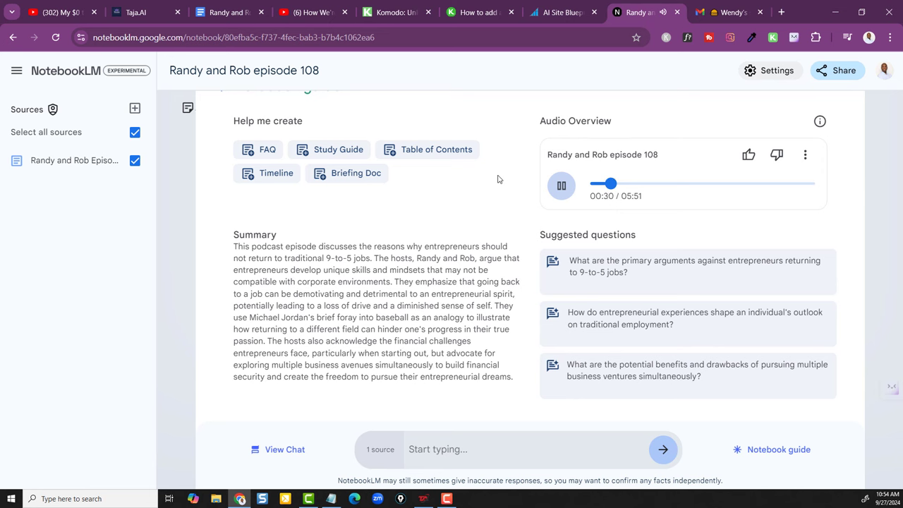
click(562, 187)
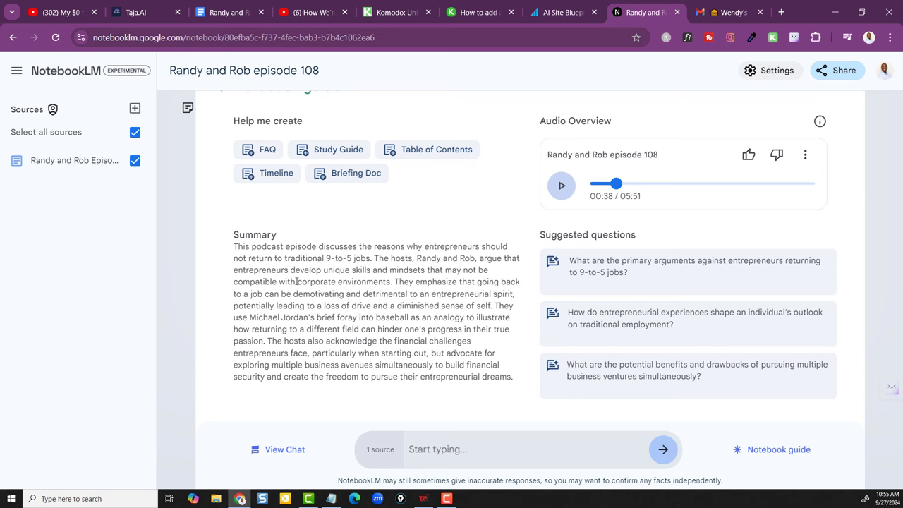
- Generate a Study Guide note for podcast episode 108, open it, and read through its short answer questions and answer key
click(328, 154)
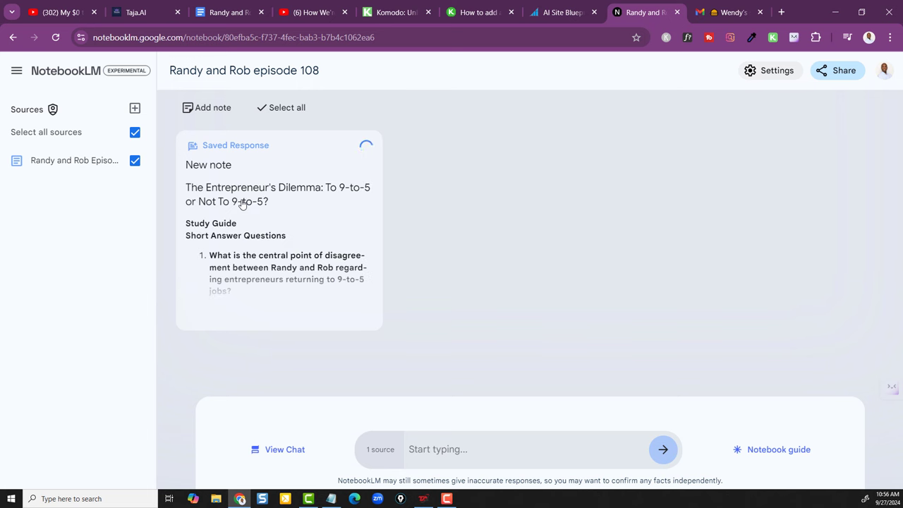
click(242, 204)
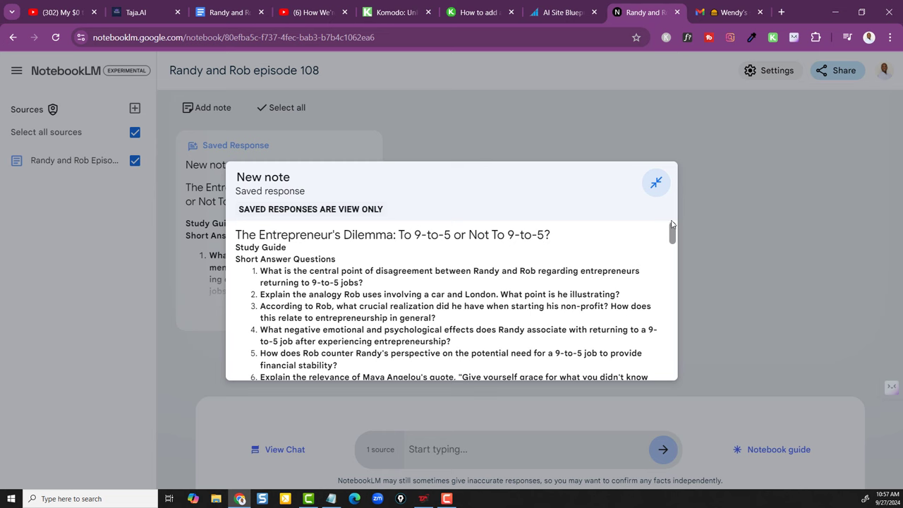
scroll(676, 227, down, 1)
scroll(679, 228, up, 1)
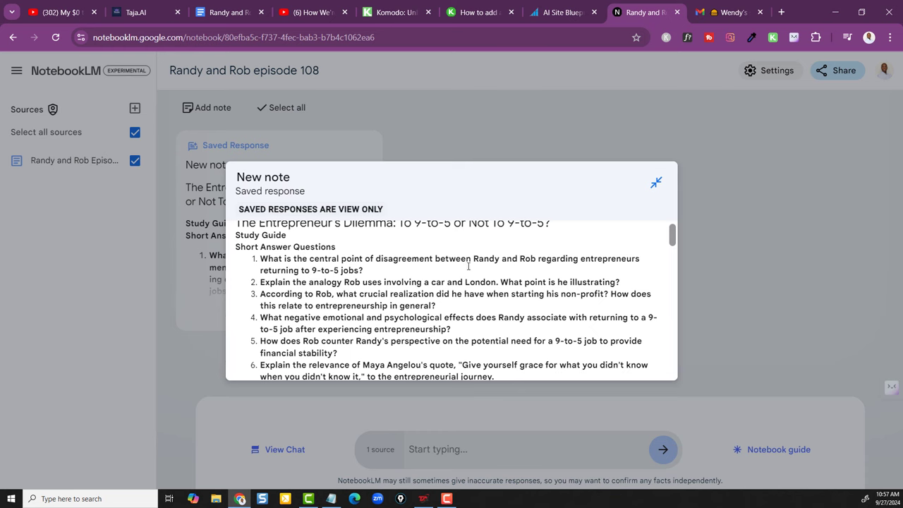
scroll(672, 235, down, 5)
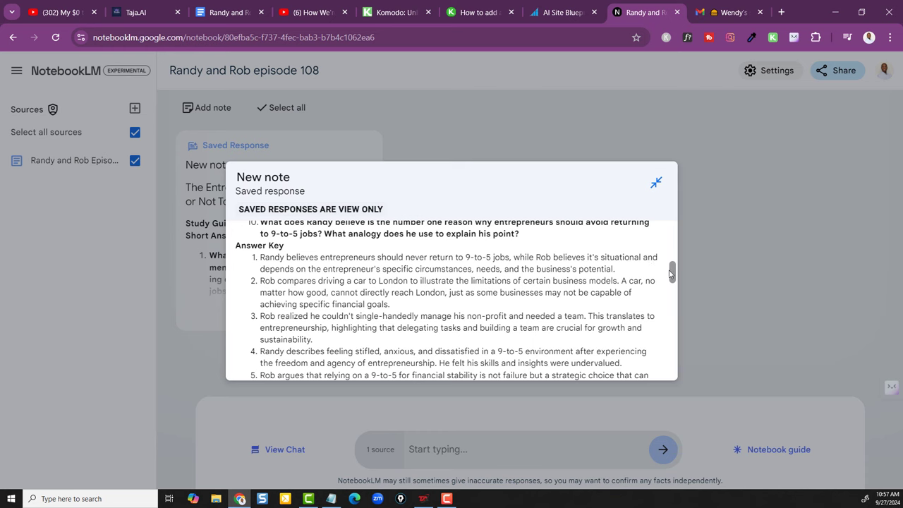
scroll(673, 274, down, 3)
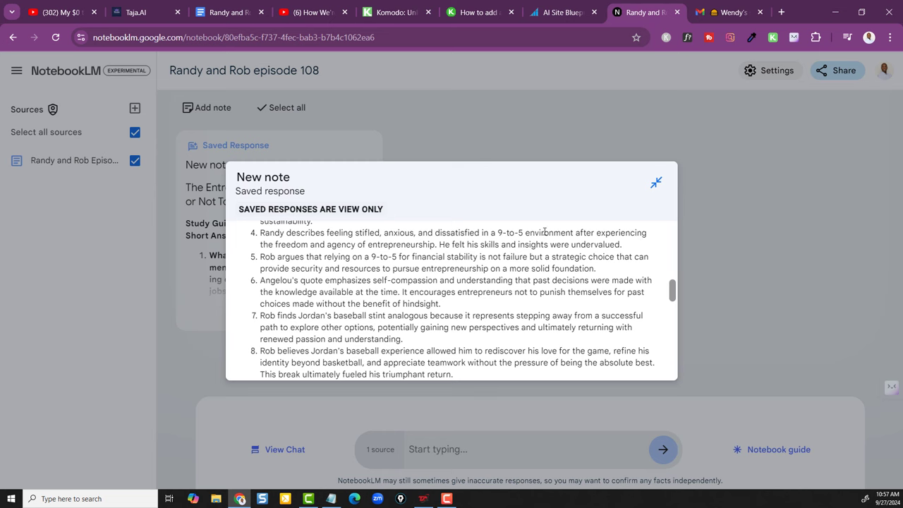
drag(432, 234, 577, 233)
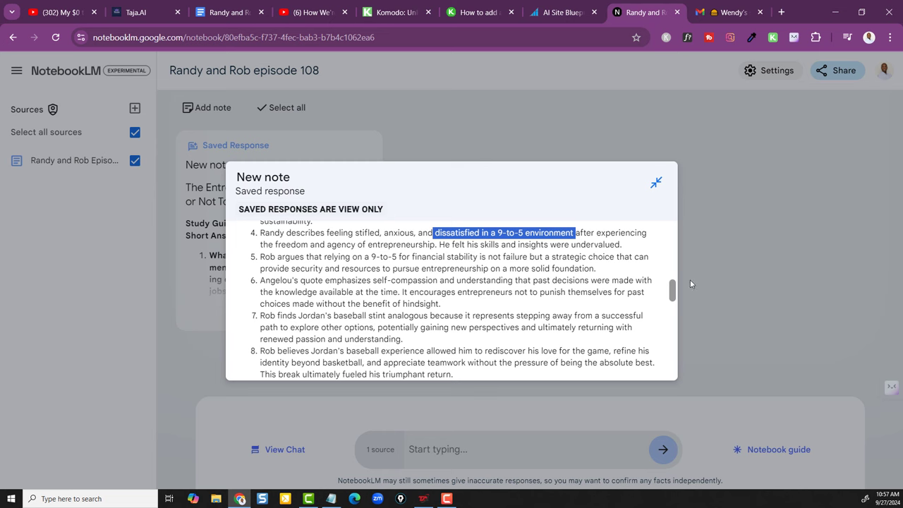
drag(672, 299, 659, 226)
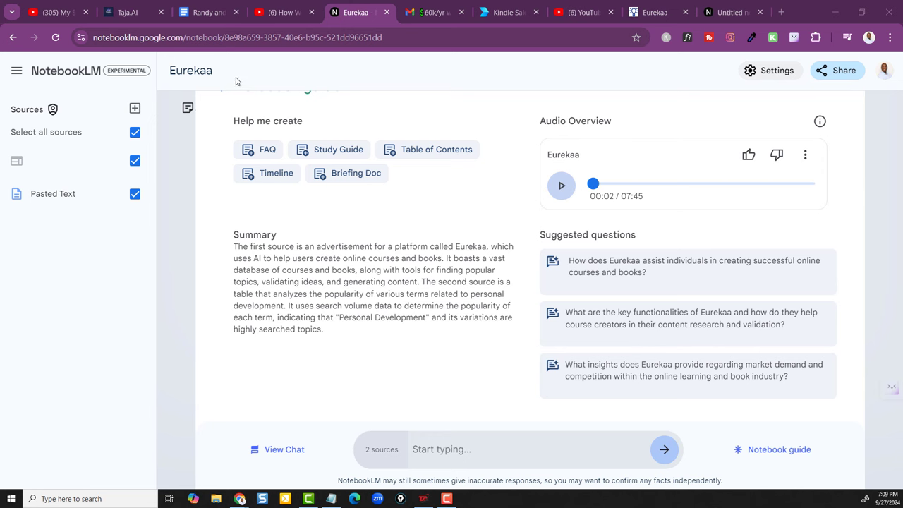
- Switch to Eurekaa's Title Keyword Planner, review the related title searches for Personal development, and highlight the first rows of the table
click(661, 13)
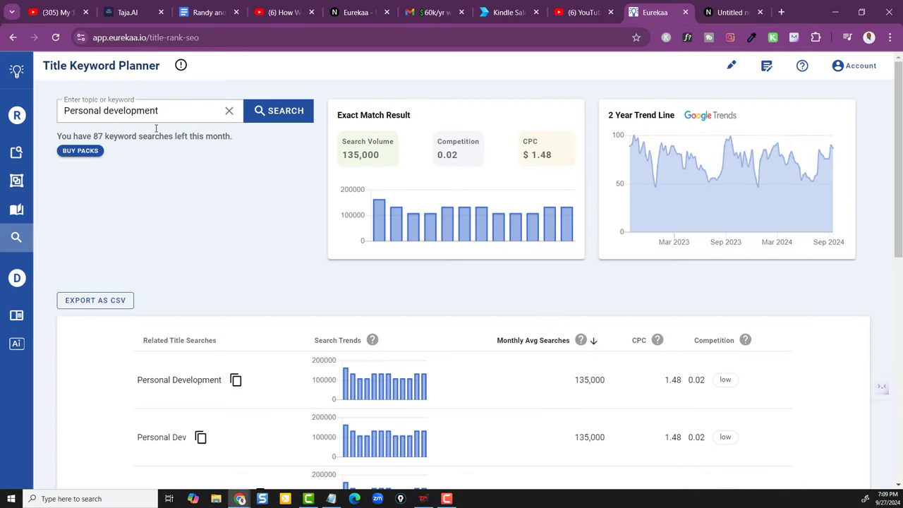
click(165, 108)
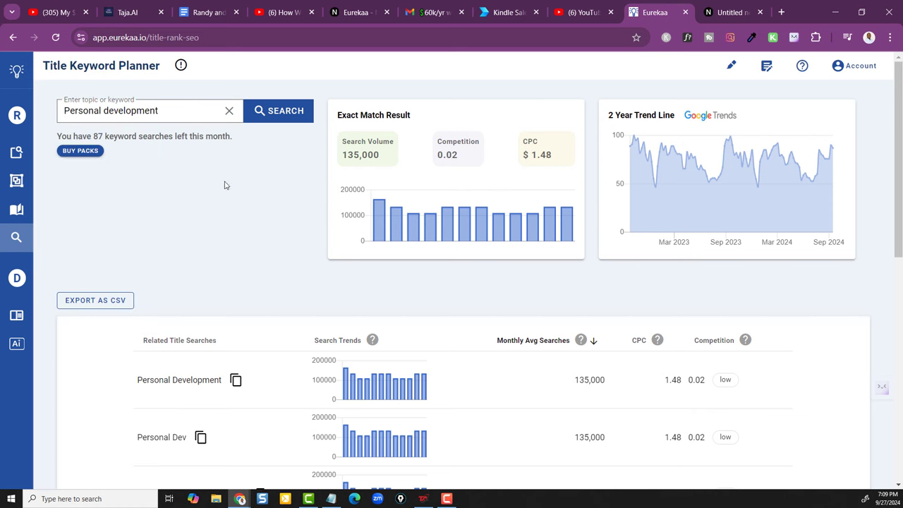
scroll(255, 292, down, 3)
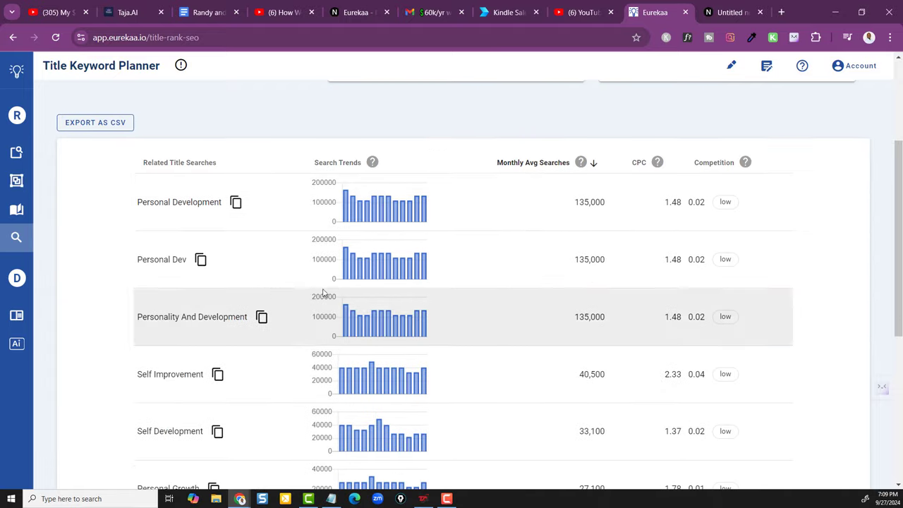
mouse_move(110, 268)
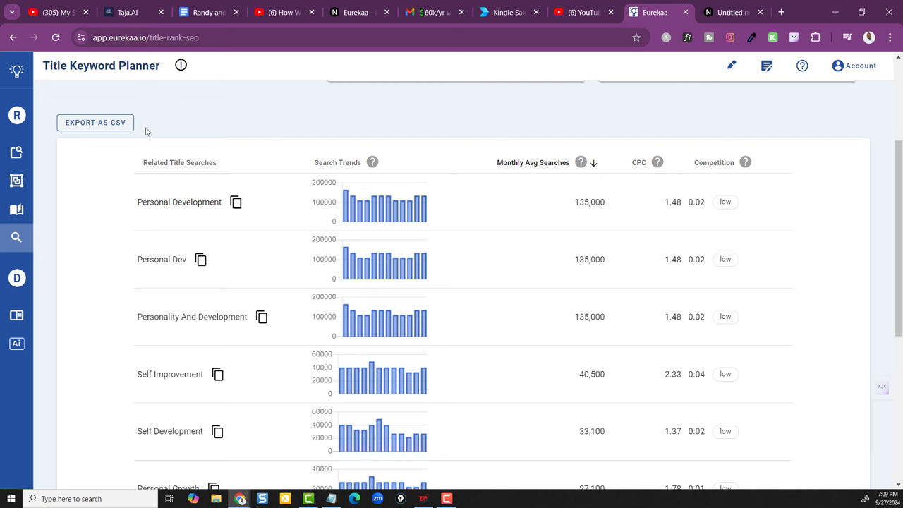
drag(131, 177, 159, 350)
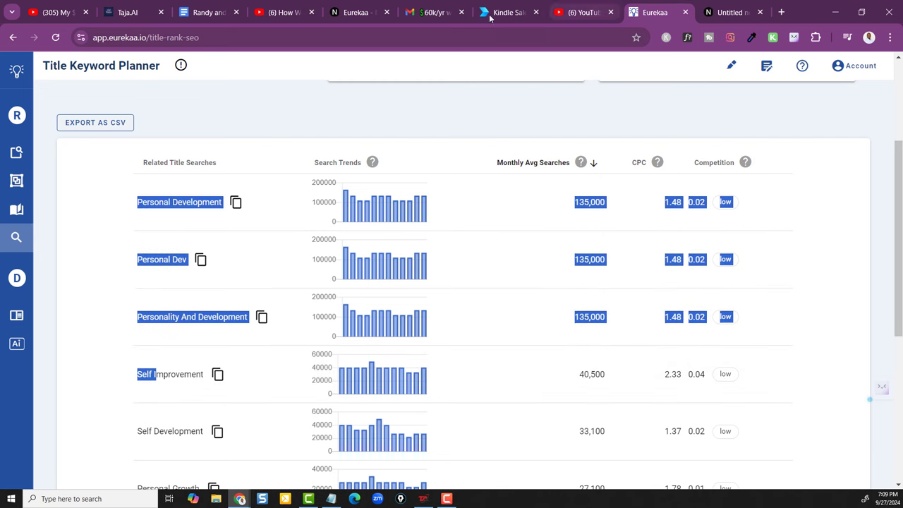
- Return to the Eurekaa notebook in NotebookLM, play the opening of its audio overview, and pause it
click(349, 14)
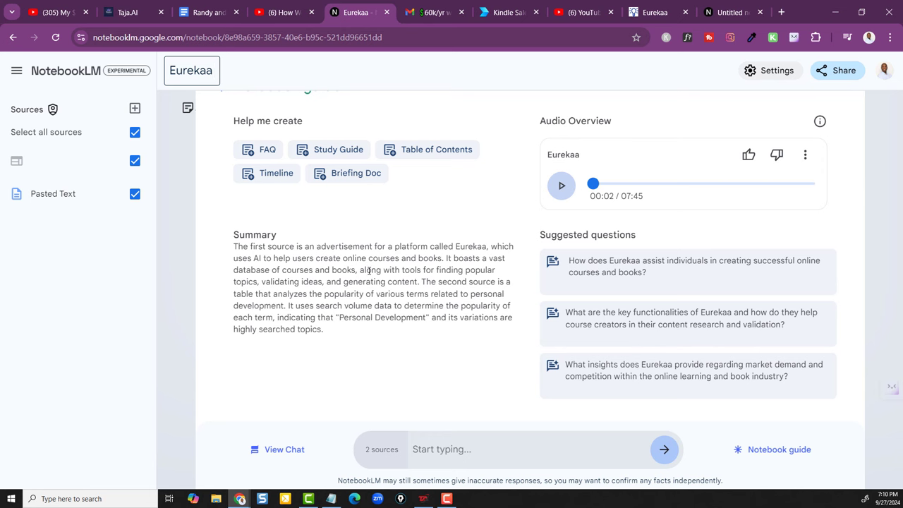
click(563, 190)
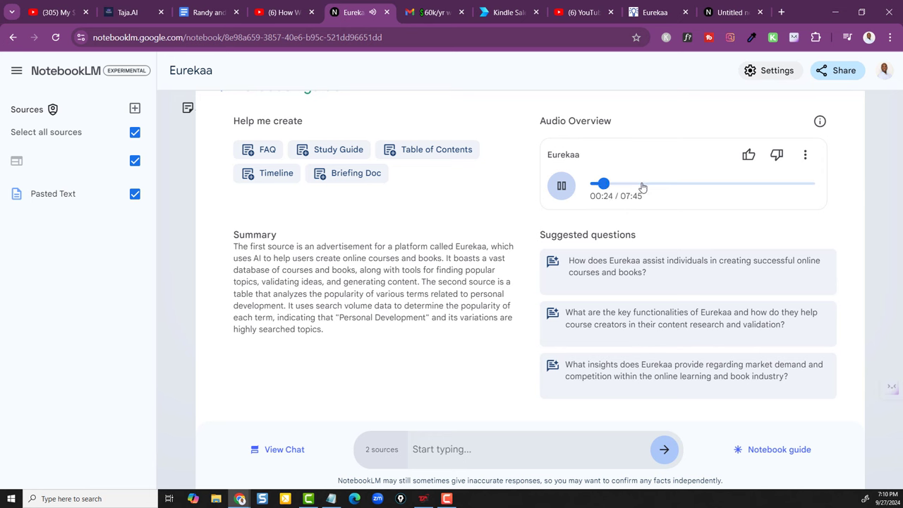
click(562, 187)
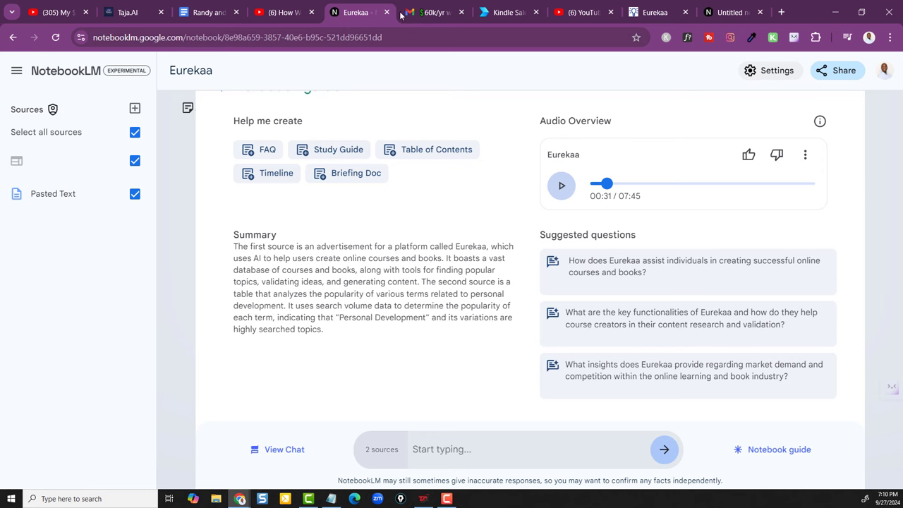
- Switch to Gmail to view the Designrr email about book sales, and return to the Eurekaa notebook
mouse_move(420, 14)
click(441, 12)
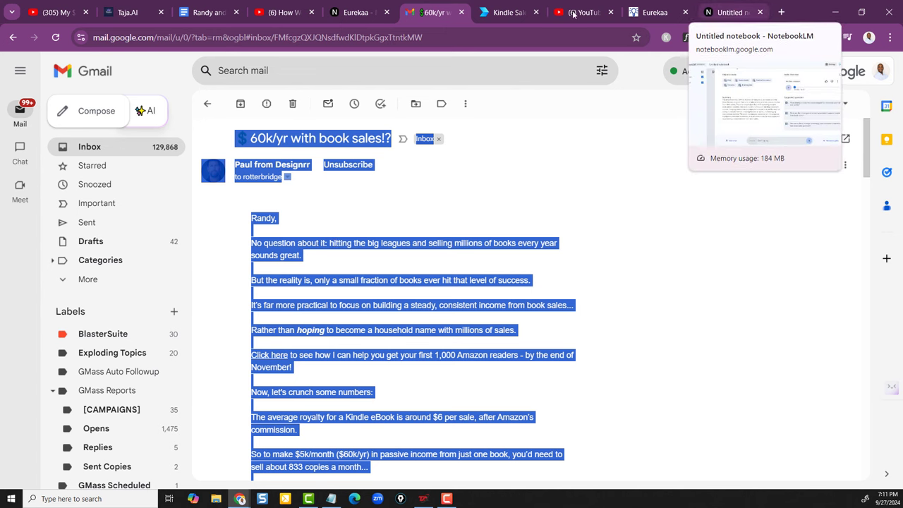
click(359, 12)
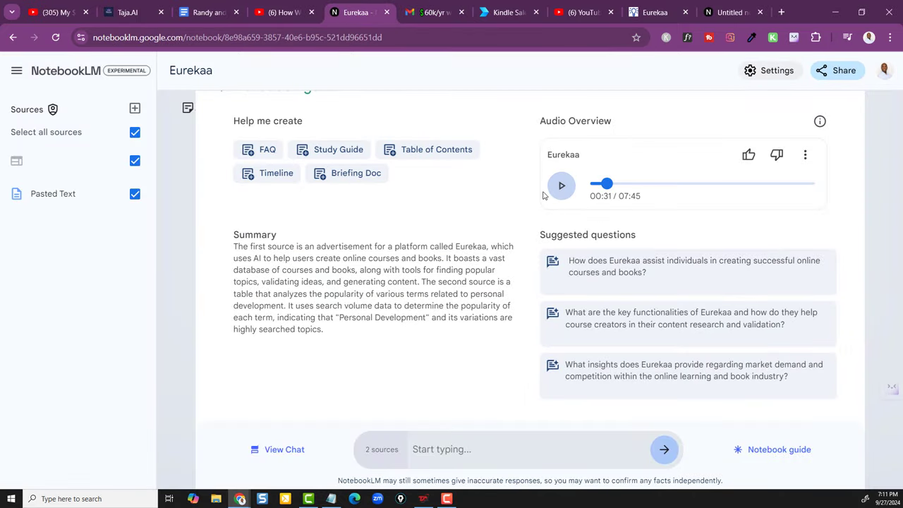
- Open the untitled notebook built from the Designrr email, play the opening of its audio overview, and pause it
mouse_move(732, 14)
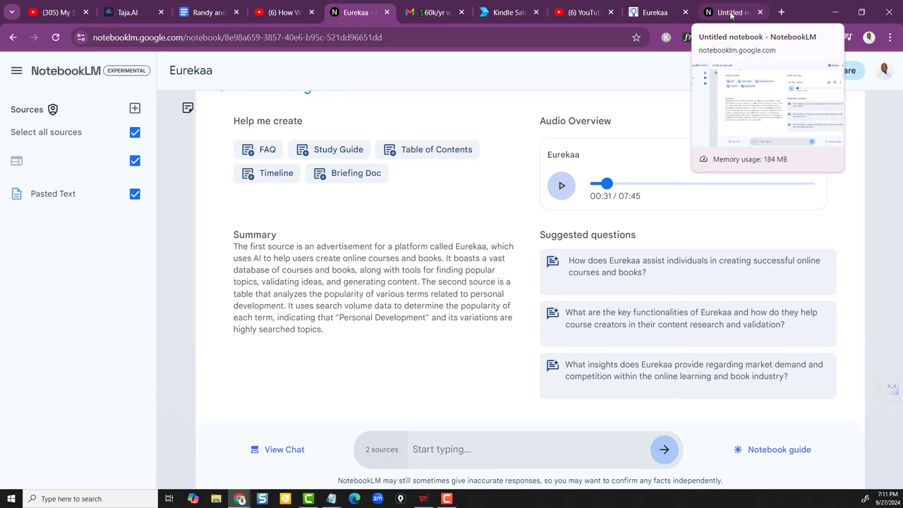
click(731, 14)
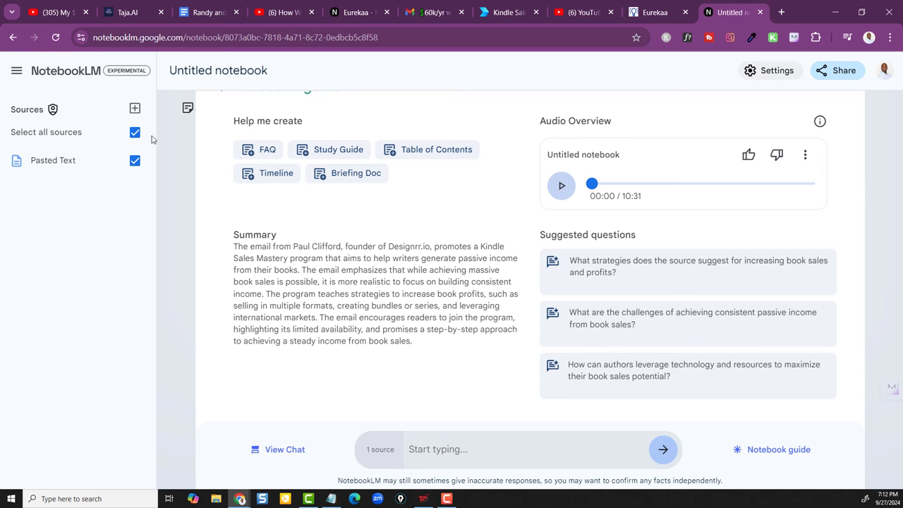
click(558, 189)
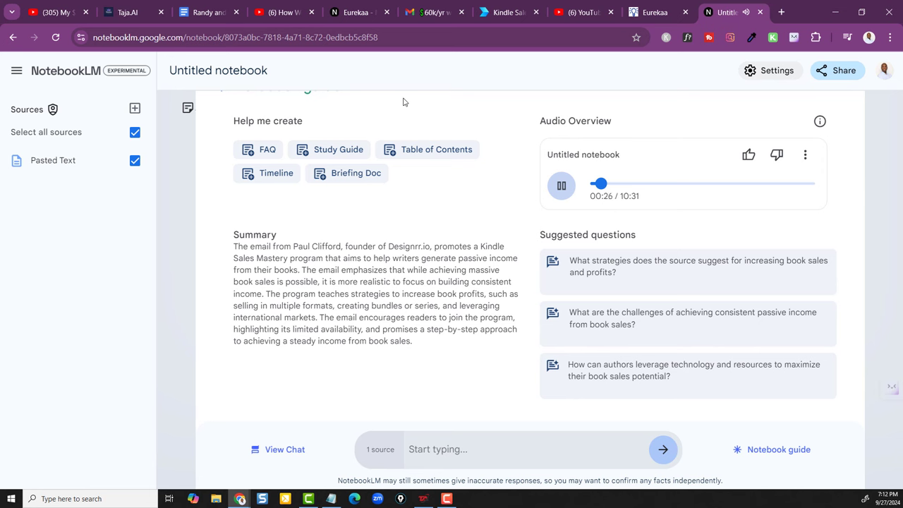
click(561, 187)
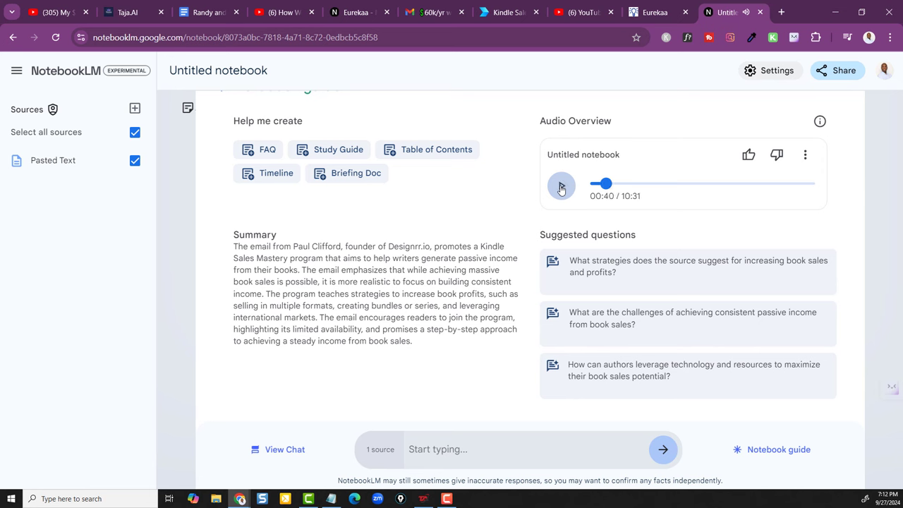